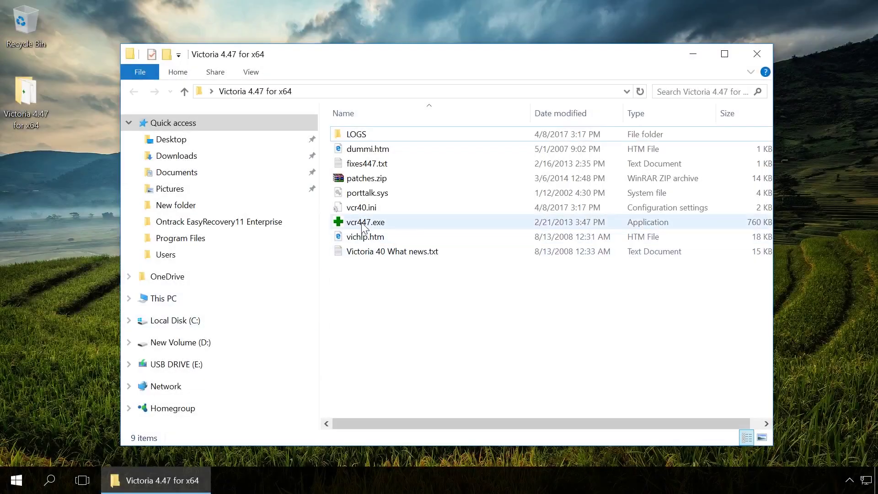
Run vcr447.exe as administrator from its File Explorer folder.
right_click(361, 223)
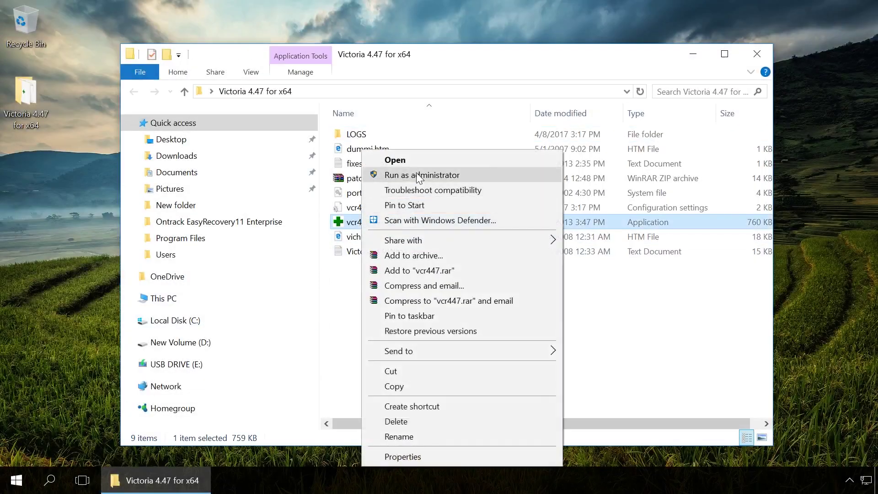
left_click(420, 176)
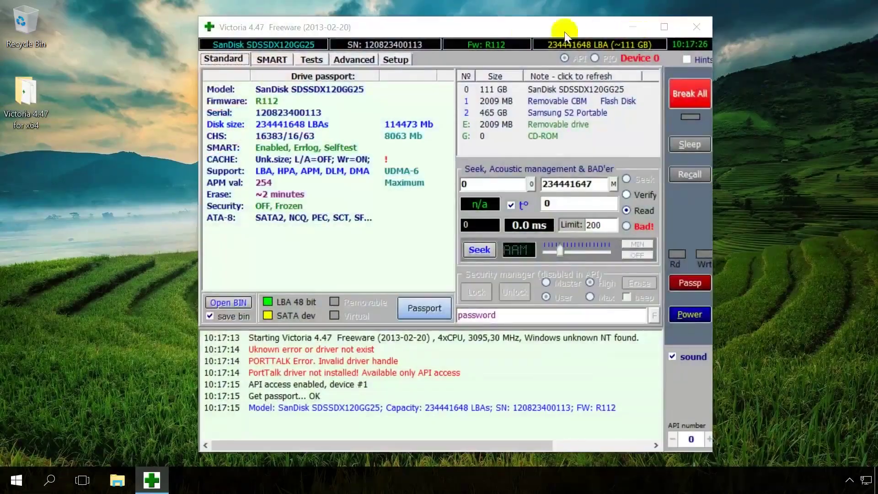
Select the SanDisk drive and check its passport model, disk size and ATA-8 support.
left_click(239, 59)
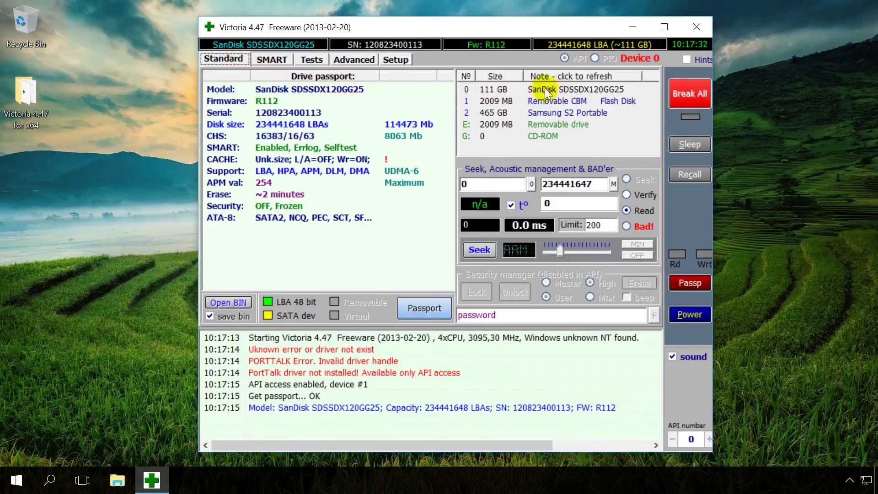
left_click(569, 89)
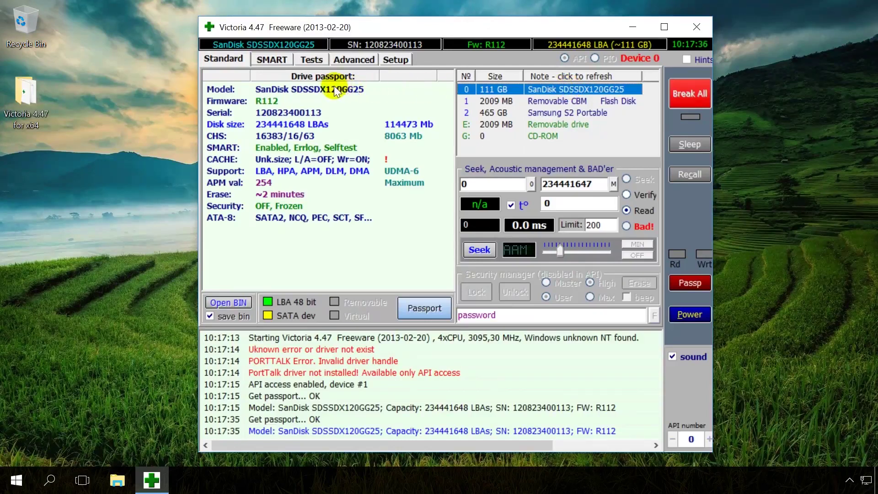
left_click(334, 88)
left_click(321, 124)
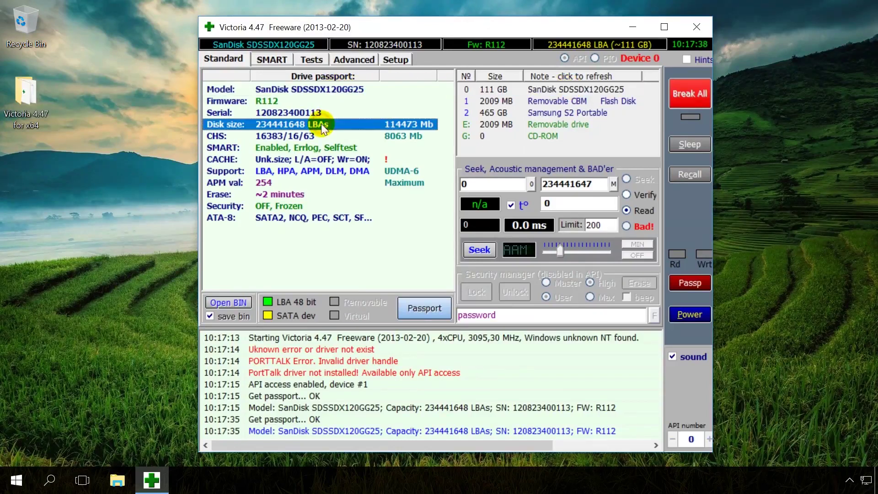
left_click(309, 219)
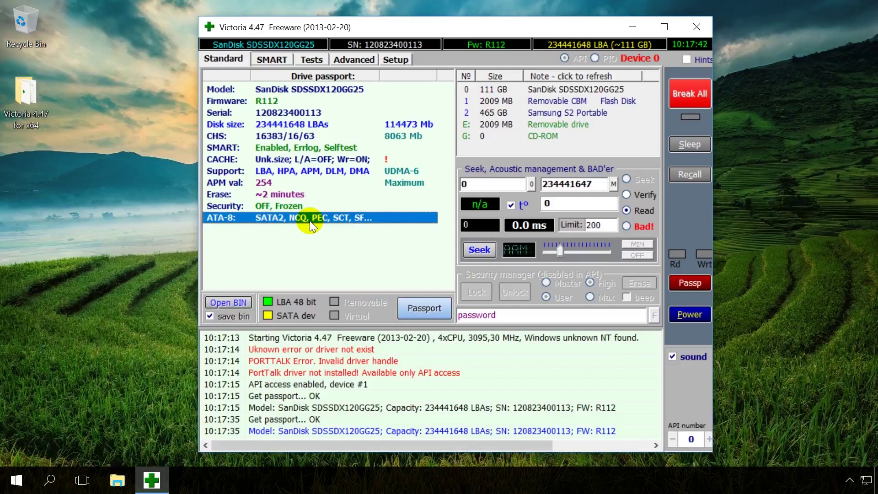
left_click(500, 90)
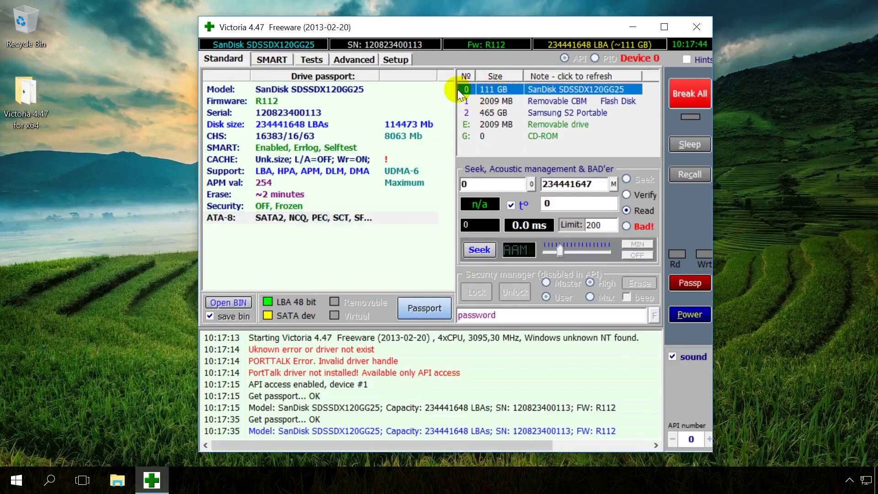
Read the SanDisk SSD's SMART attributes on the SMART tab; status reports GOOD.
left_click(282, 60)
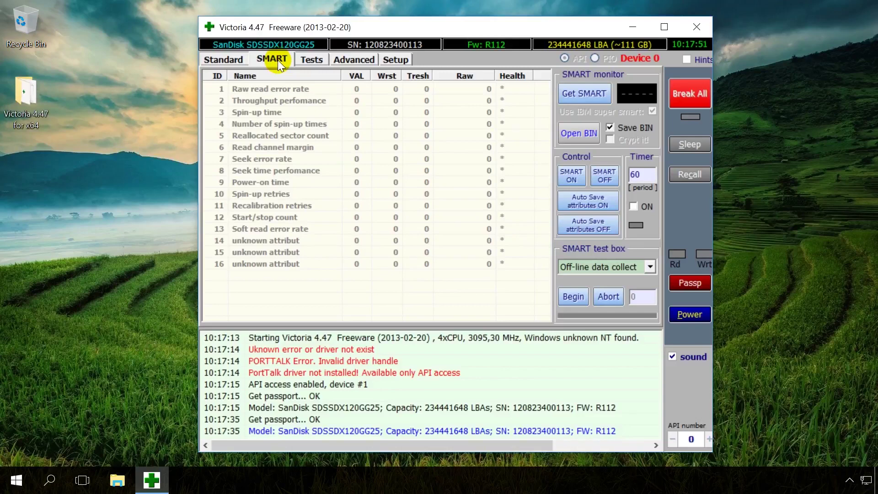
left_click(574, 94)
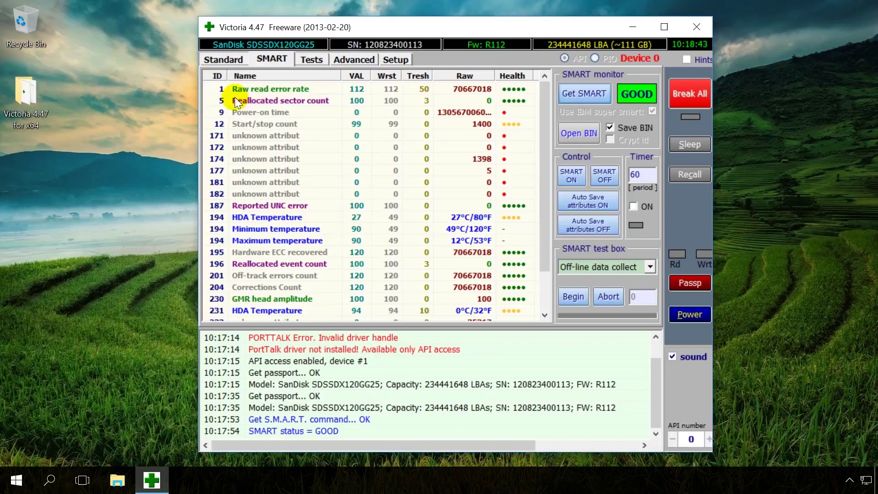
Scroll through and inspect the SMART attribute table, then go to the Tests page.
scroll(210, 106, "down", 2)
scroll(210, 107, "up", 2)
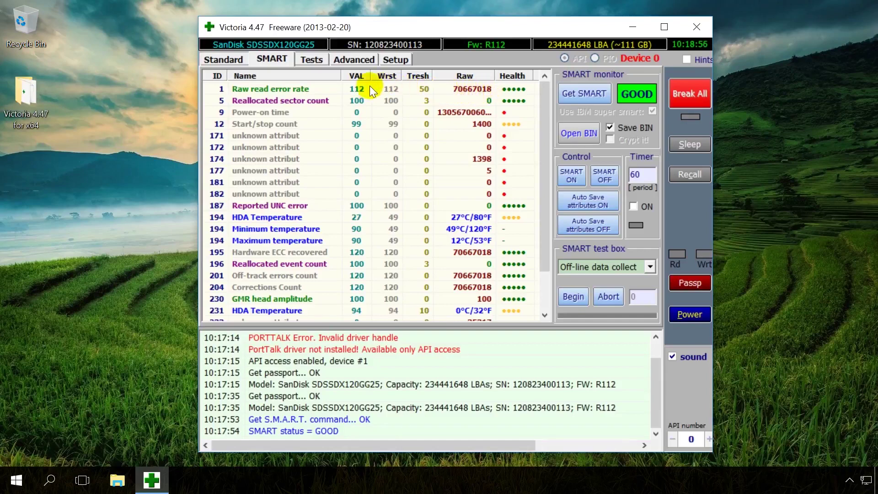
left_click(219, 253)
left_click(218, 103)
left_click(316, 60)
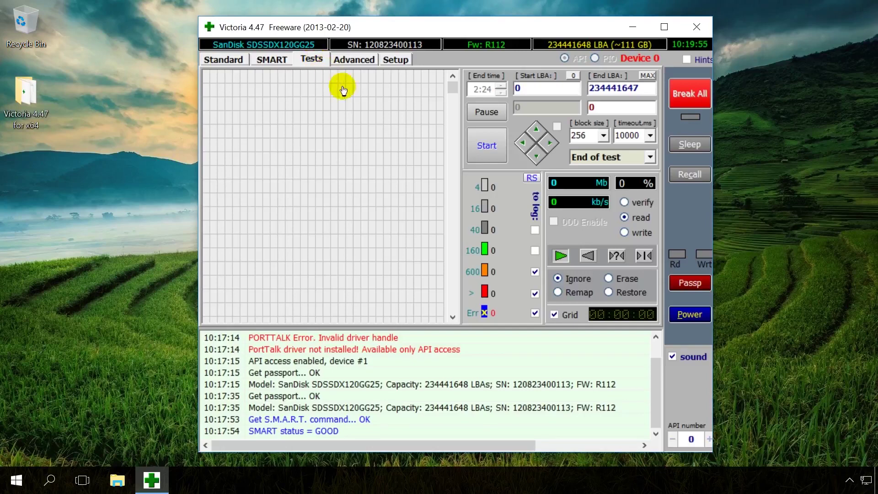
Start the full read scan, confirm Start and End LBA, and keep End of test.
left_click(493, 146)
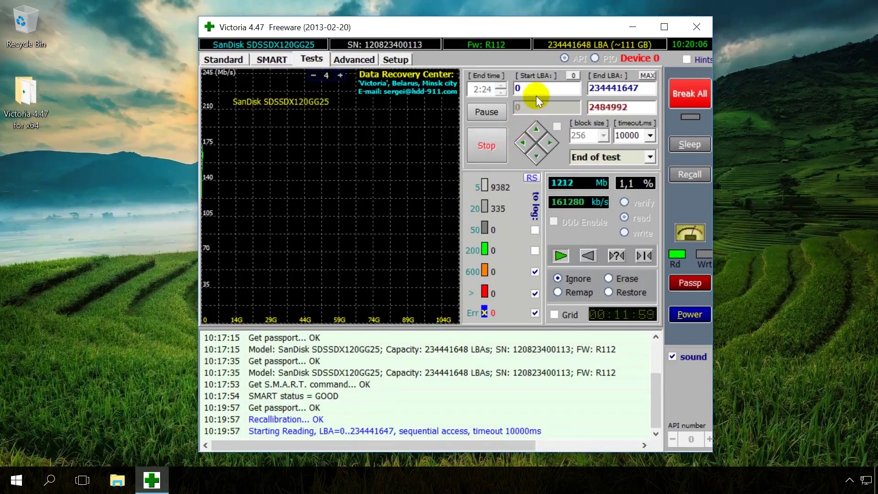
left_click(544, 87)
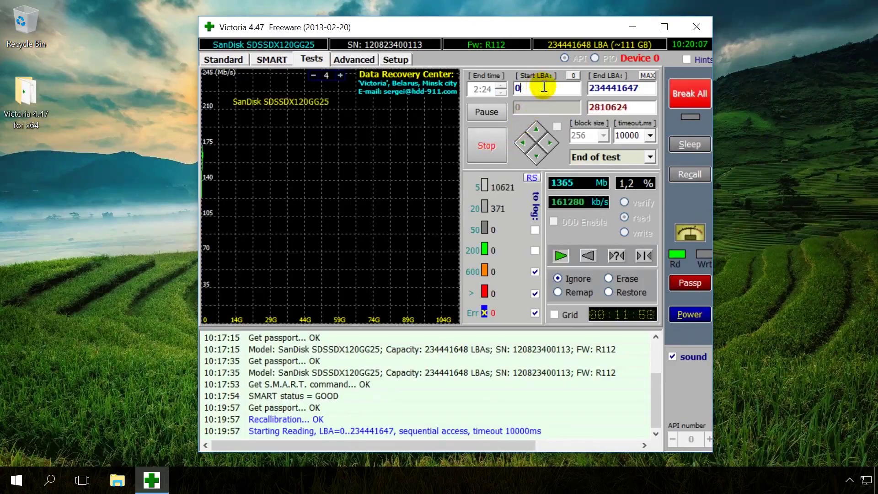
left_click(640, 88)
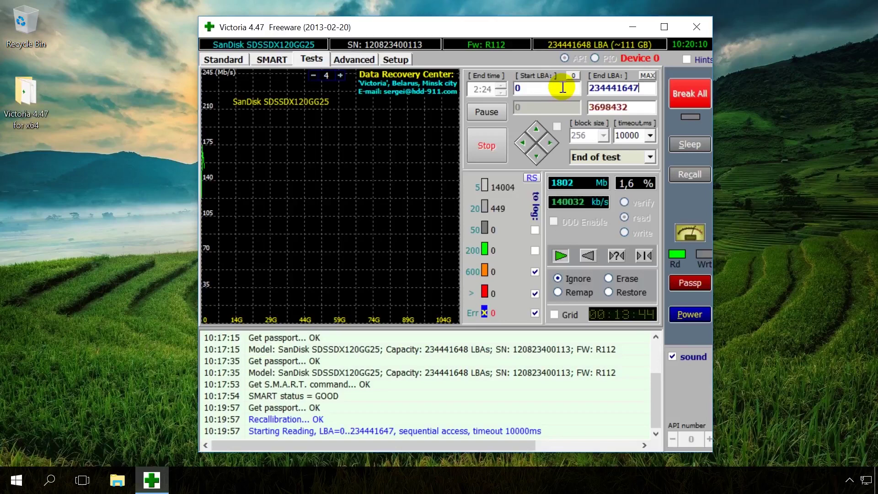
left_click(650, 156)
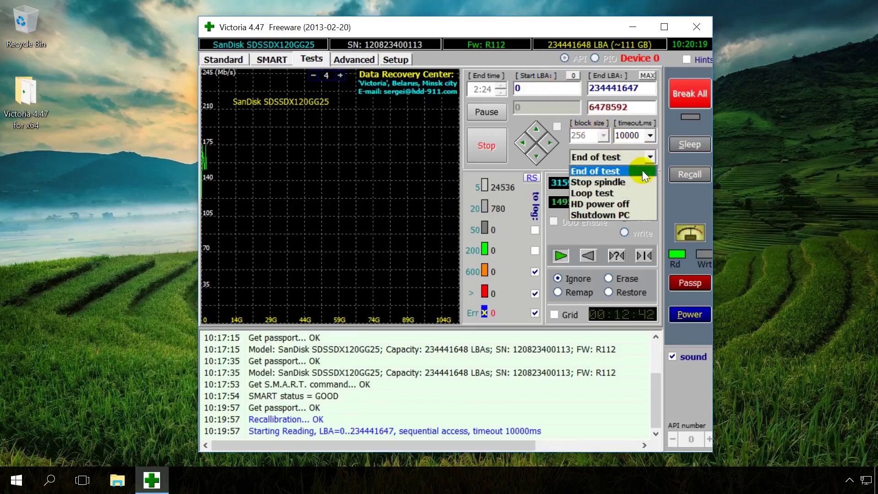
left_click(642, 170)
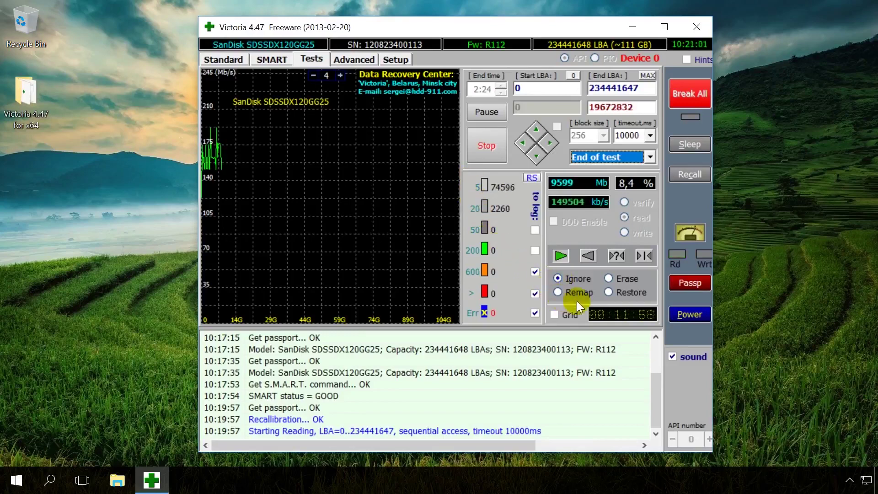
left_click(558, 280)
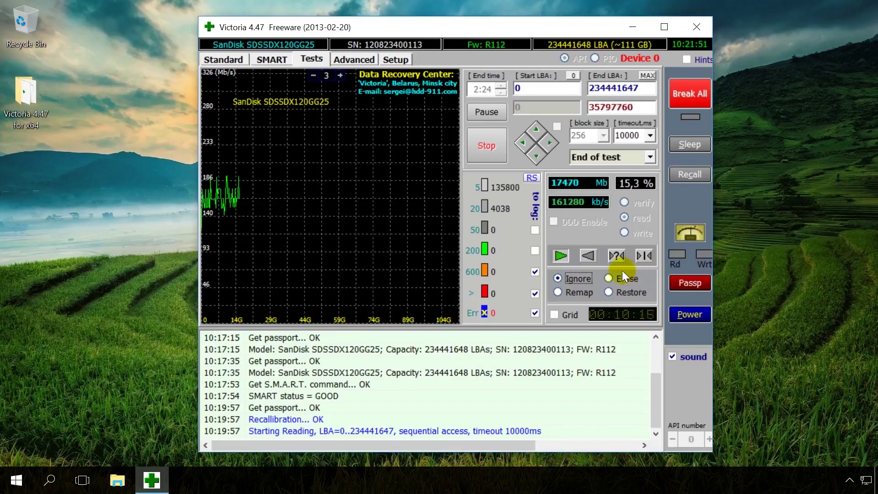
left_click(482, 181)
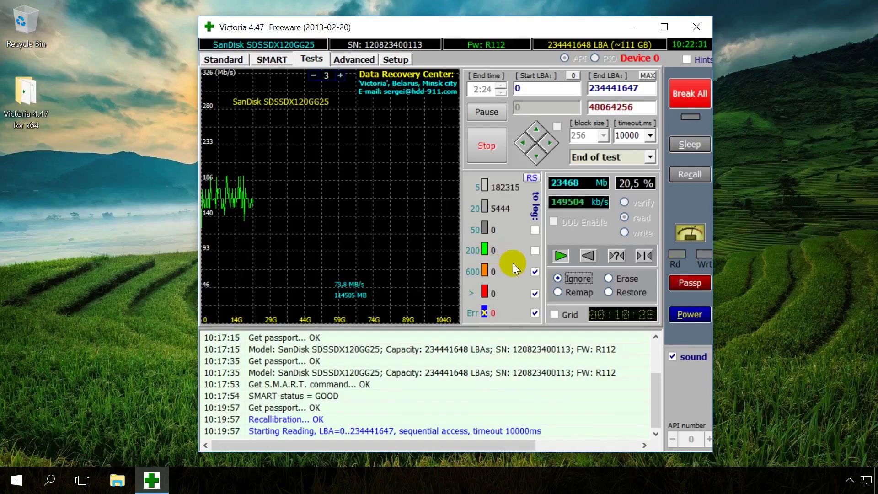
Switch bad-block handling to Remap, then Restore (refused in freeware), then back to Ignore.
left_click(558, 292)
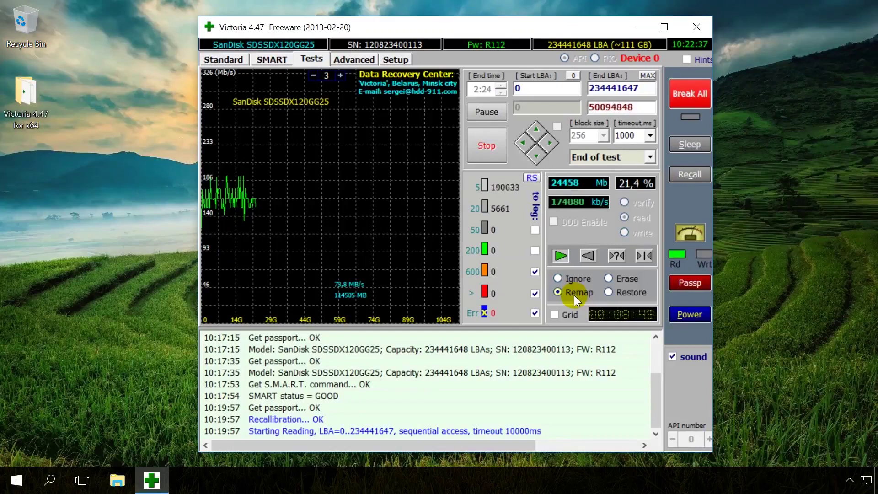
left_click(612, 294)
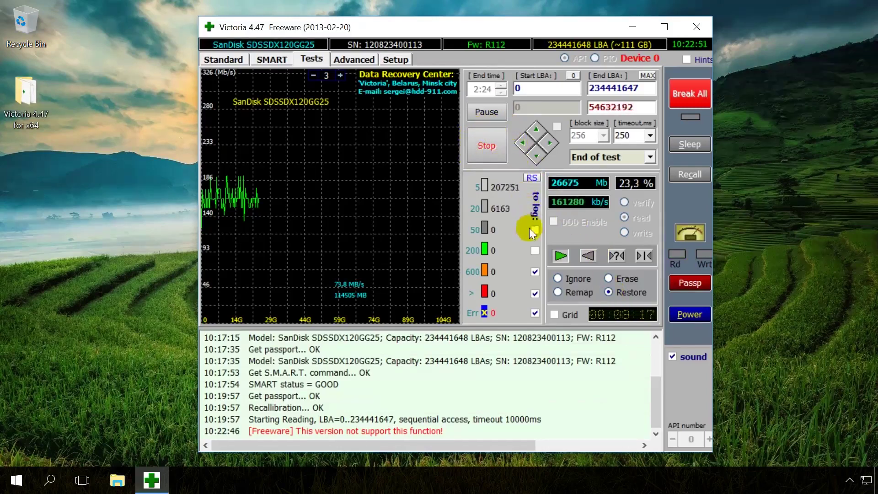
left_click(560, 278)
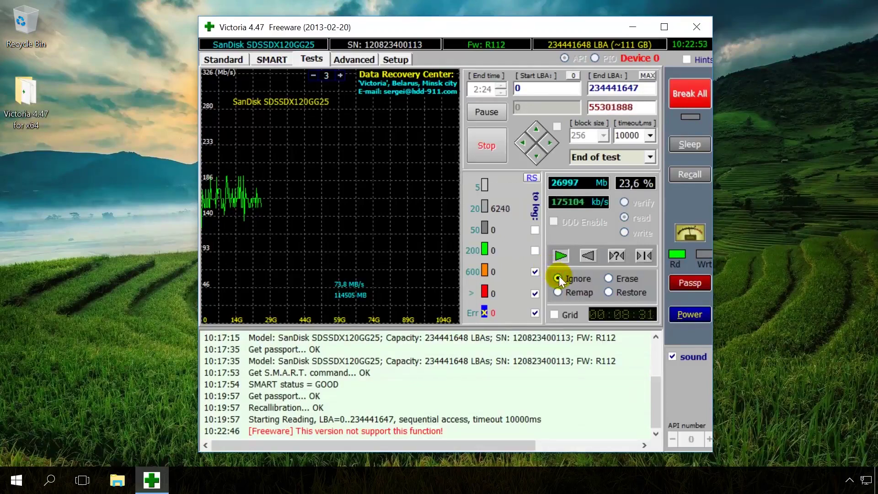